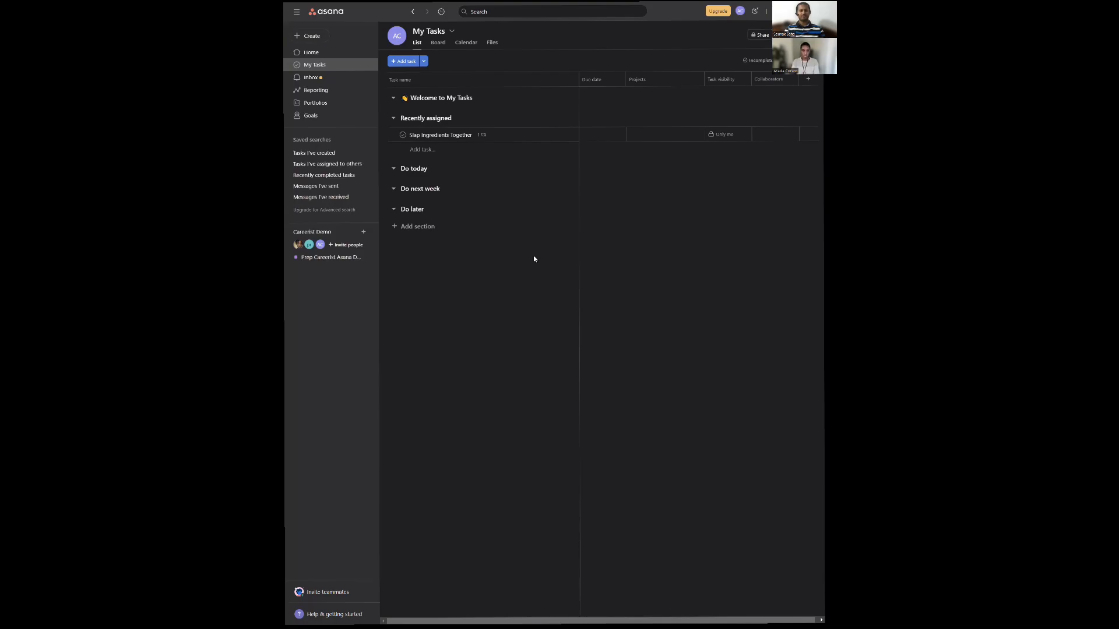
# - Create a blank project named "Make PB&J Sandwich for Lunch" with Board as its default view
pyautogui.click(363, 232)
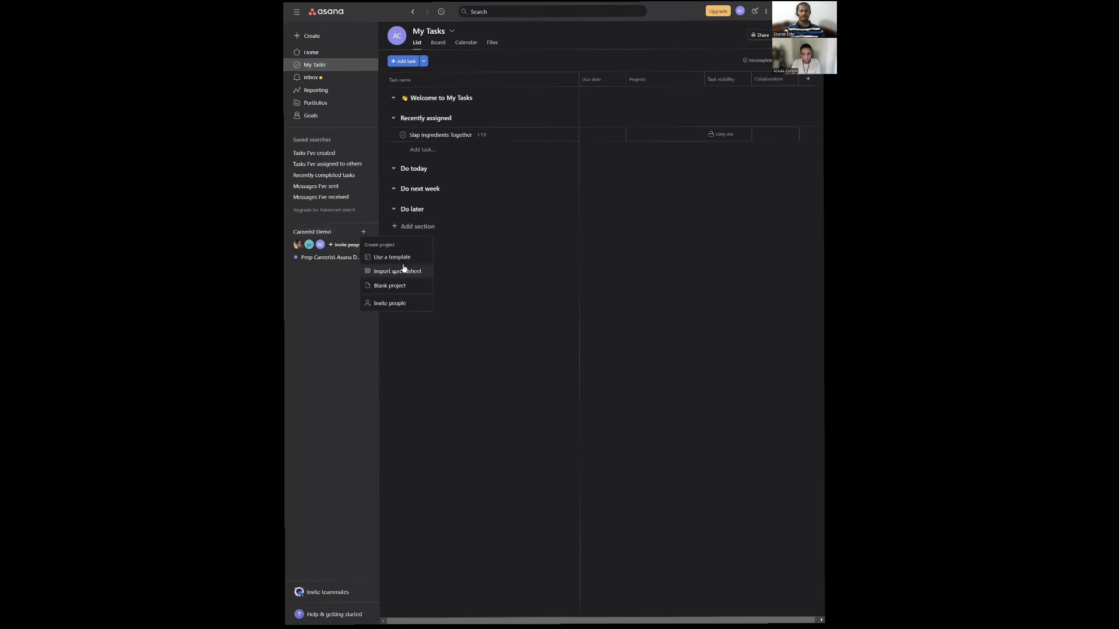
pyautogui.click(396, 285)
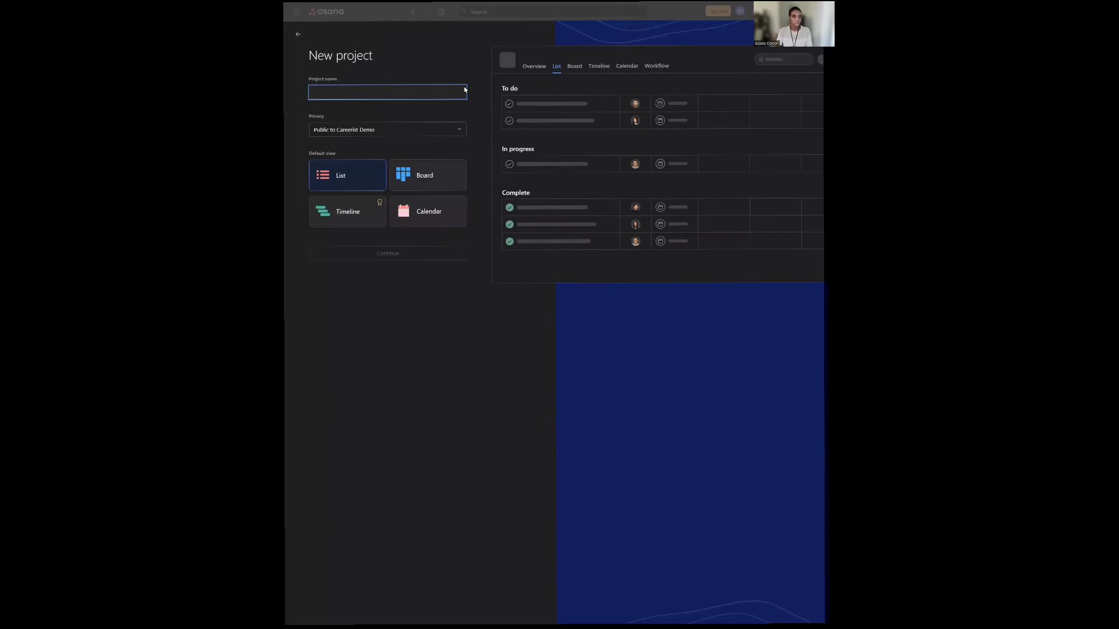
pyautogui.click(404, 104)
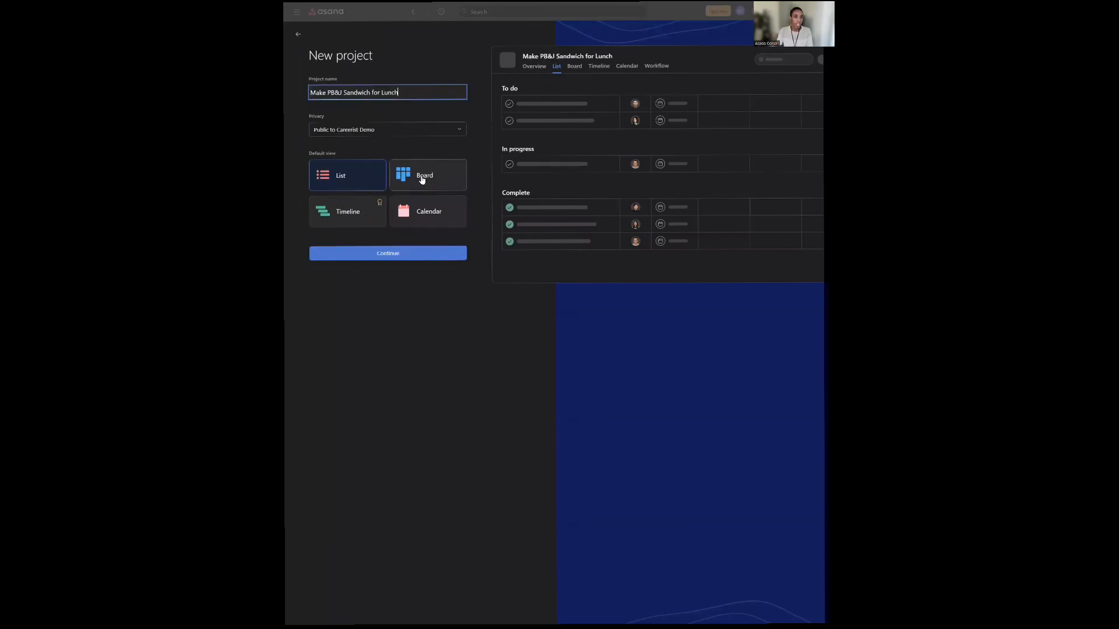
pyautogui.click(422, 179)
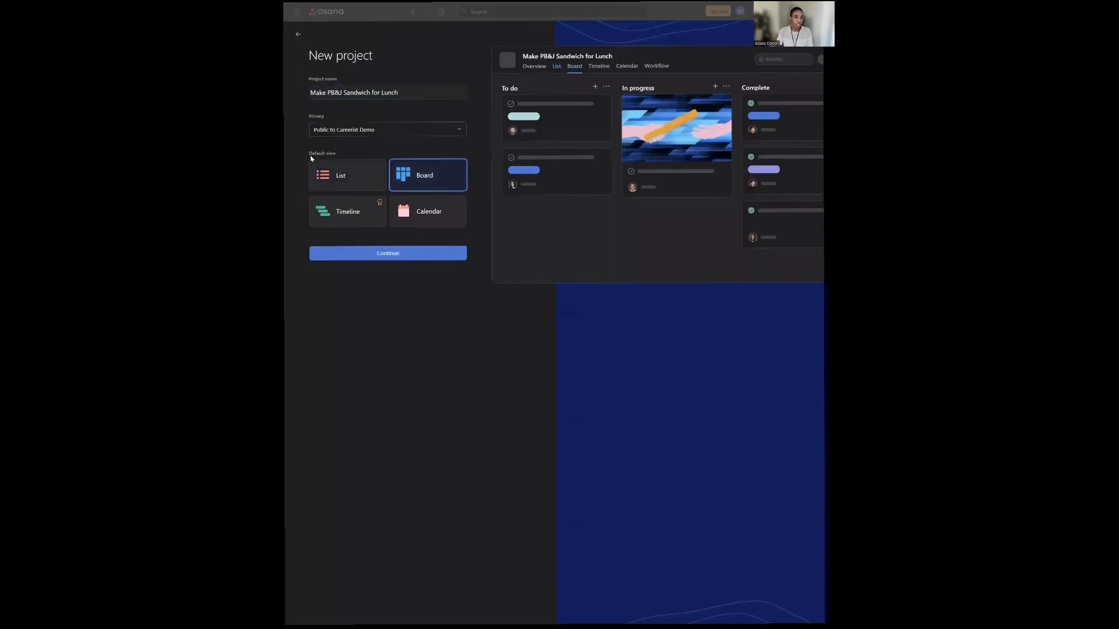
pyautogui.click(382, 260)
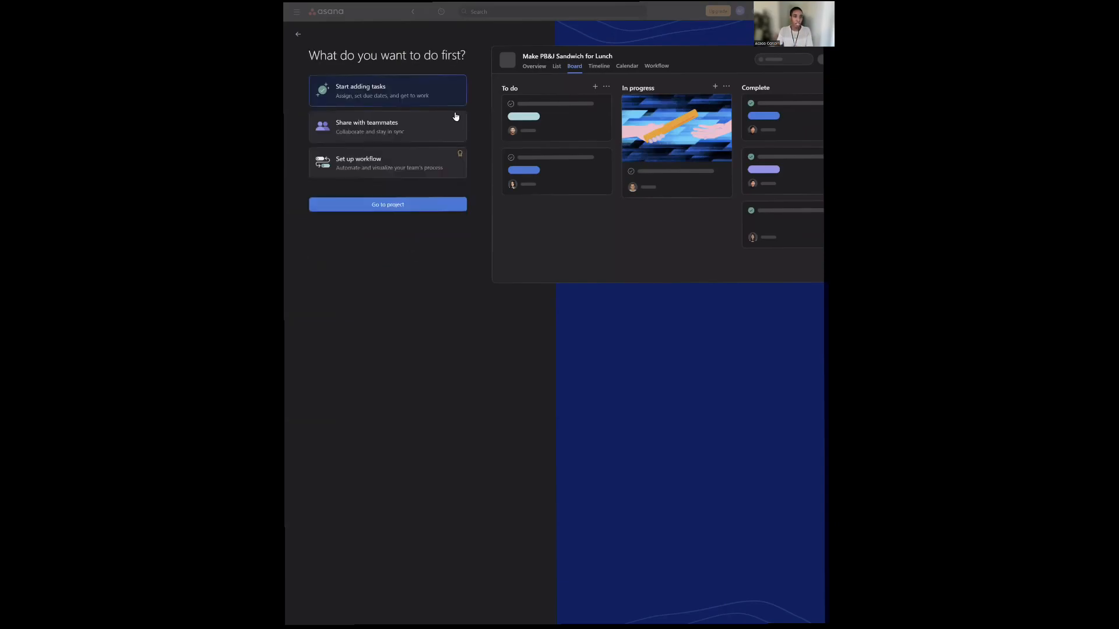
# - Choose sharing with teammates as the first project action and add the two existing teammates as invitees
pyautogui.click(444, 130)
pyautogui.click(385, 207)
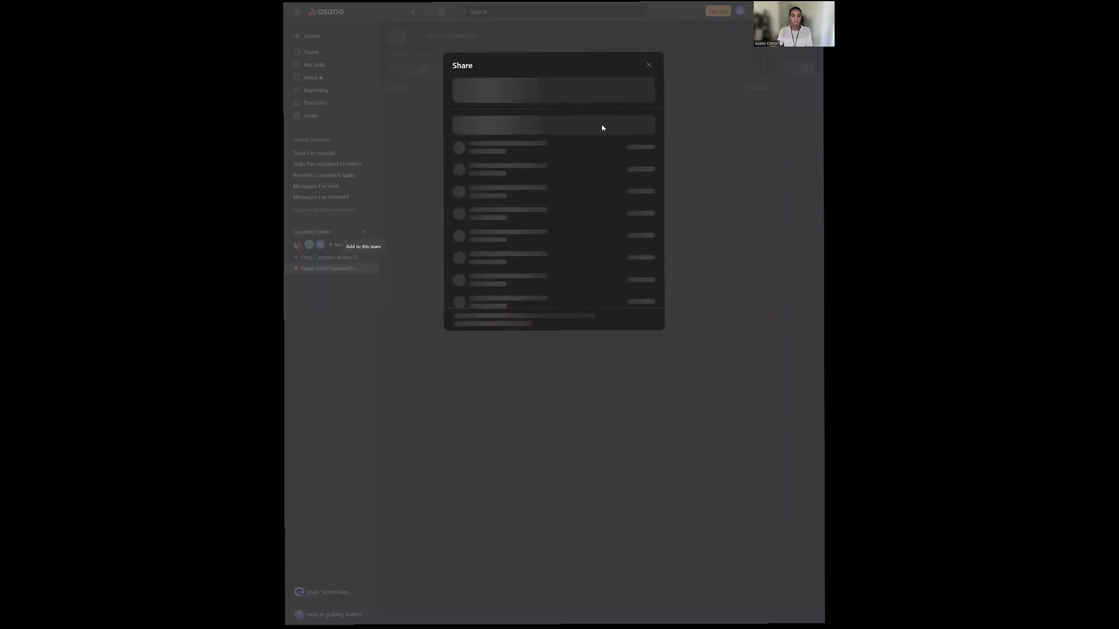
pyautogui.click(558, 108)
pyautogui.write('Not')
pyautogui.click(550, 120)
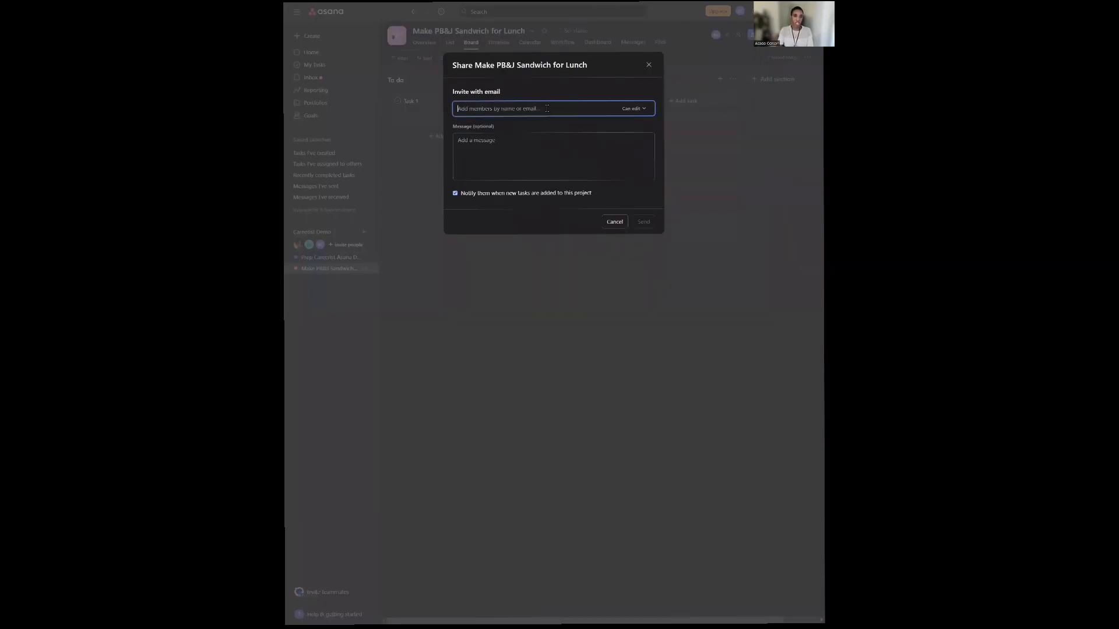
pyautogui.write('peace')
pyautogui.click(558, 122)
# - Add the invitation message "Hey guys, thanks for your help", send the invitations and close the sharing dialog
pyautogui.click(514, 163)
pyautogui.write('Hey guys, thank')
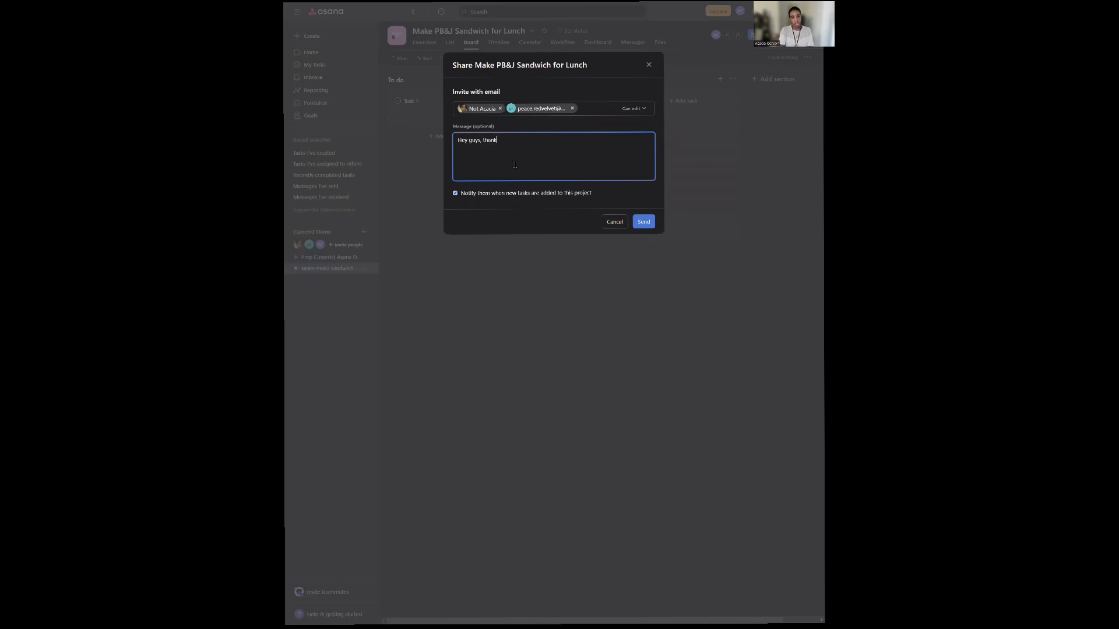
pyautogui.write('s for mes')
pyautogui.press('BackSpace')
pyautogui.press('BackSpace')
pyautogui.press('BackSpace')
pyautogui.press('BackSpace')
pyautogui.write('your help')
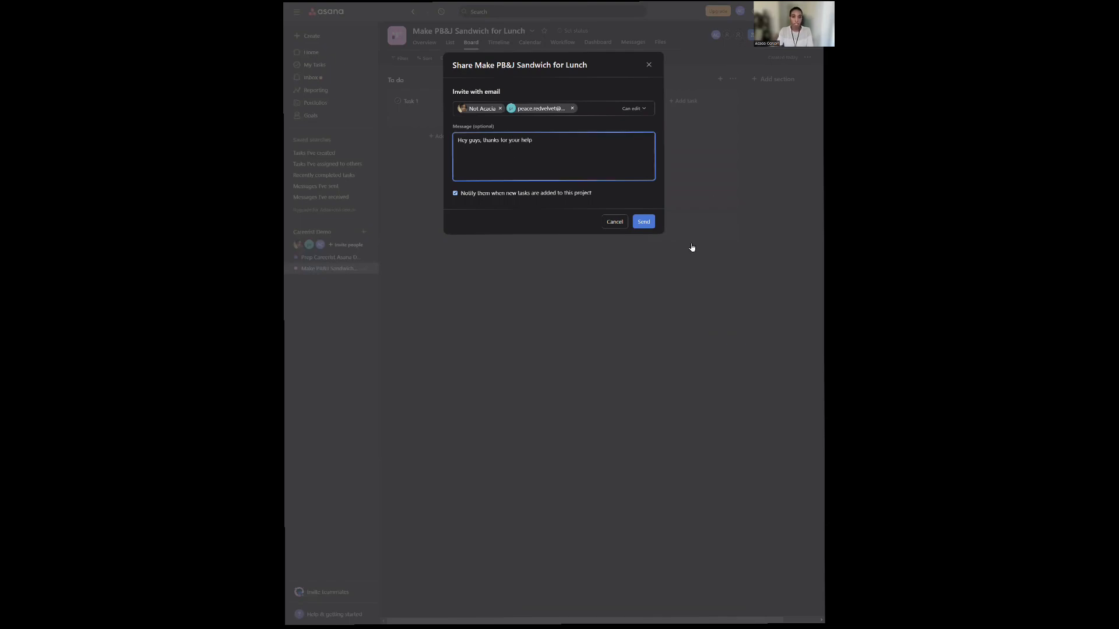
pyautogui.click(644, 222)
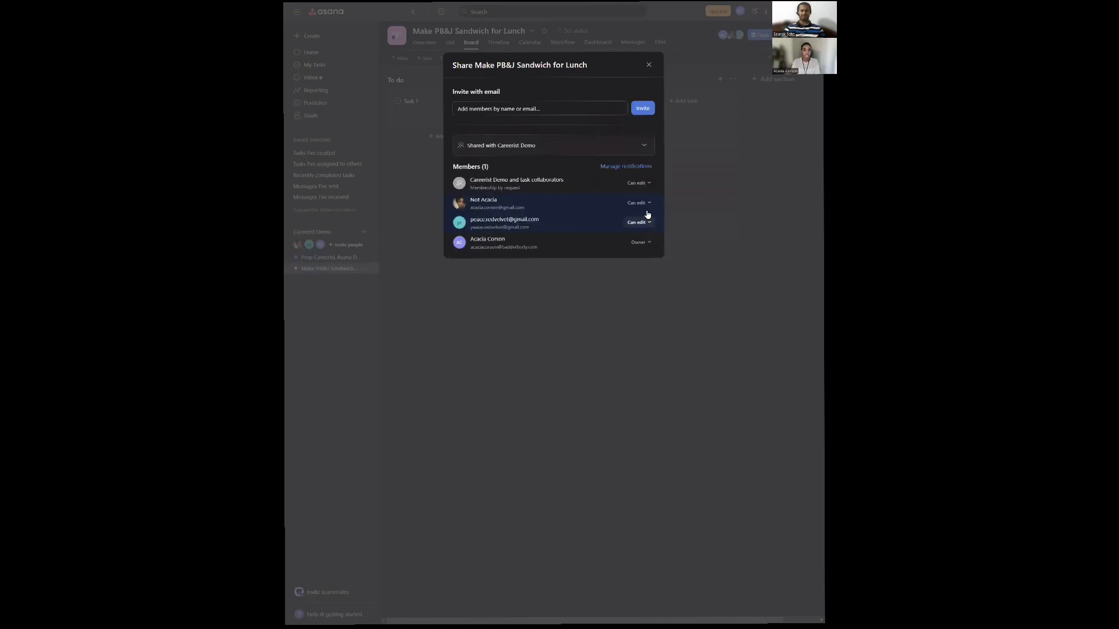
pyautogui.click(649, 66)
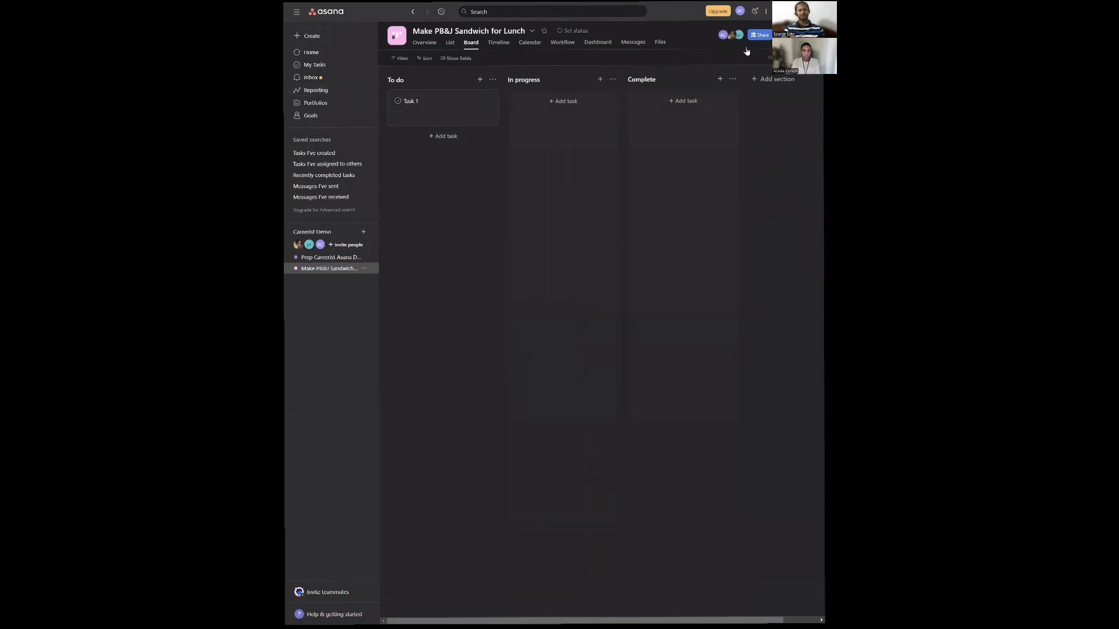
# - Rename the To do section to "Gather Materials" and the In progress section to "Manufacture Product"
pyautogui.click(397, 80)
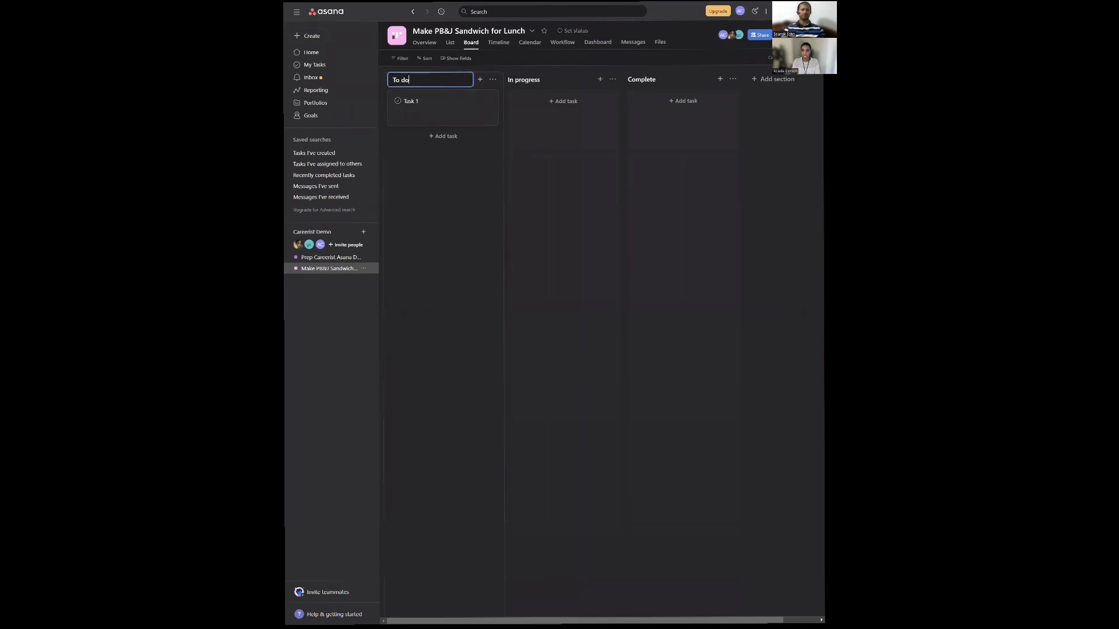
pyautogui.press('Return')
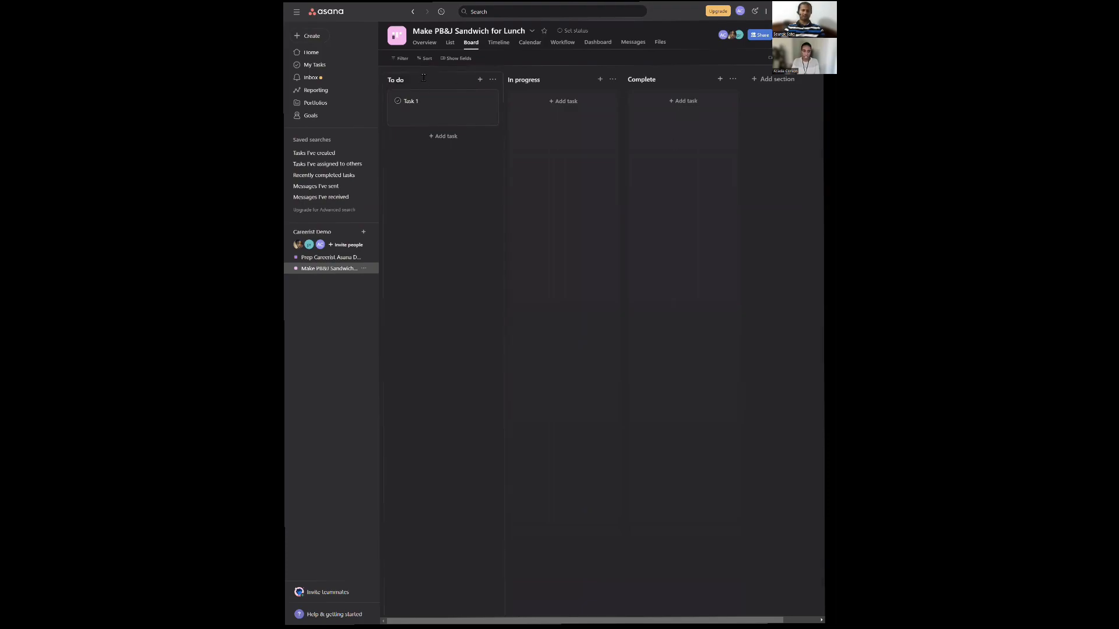
pyautogui.click(424, 78)
pyautogui.write('Gather Materials')
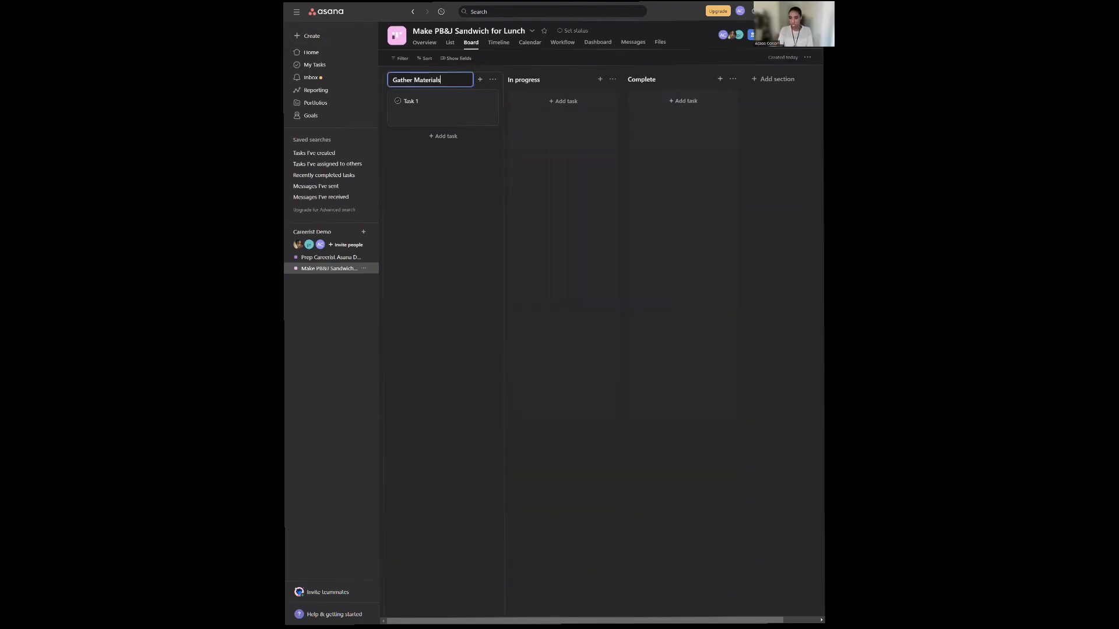
pyautogui.press('Return')
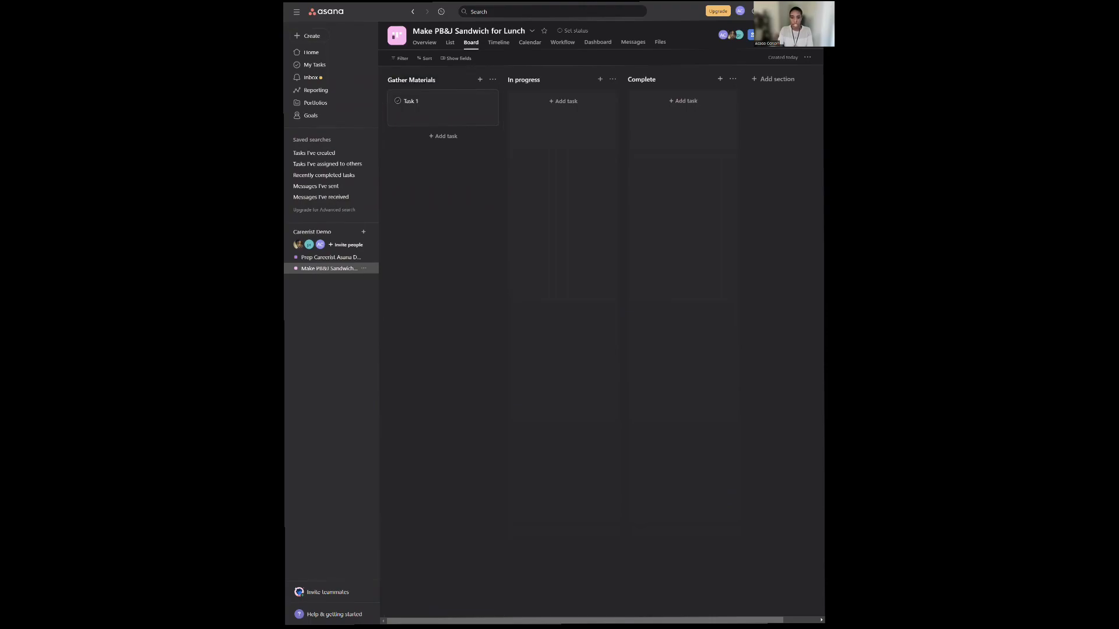
pyautogui.click(571, 82)
pyautogui.write('Manufacture Product')
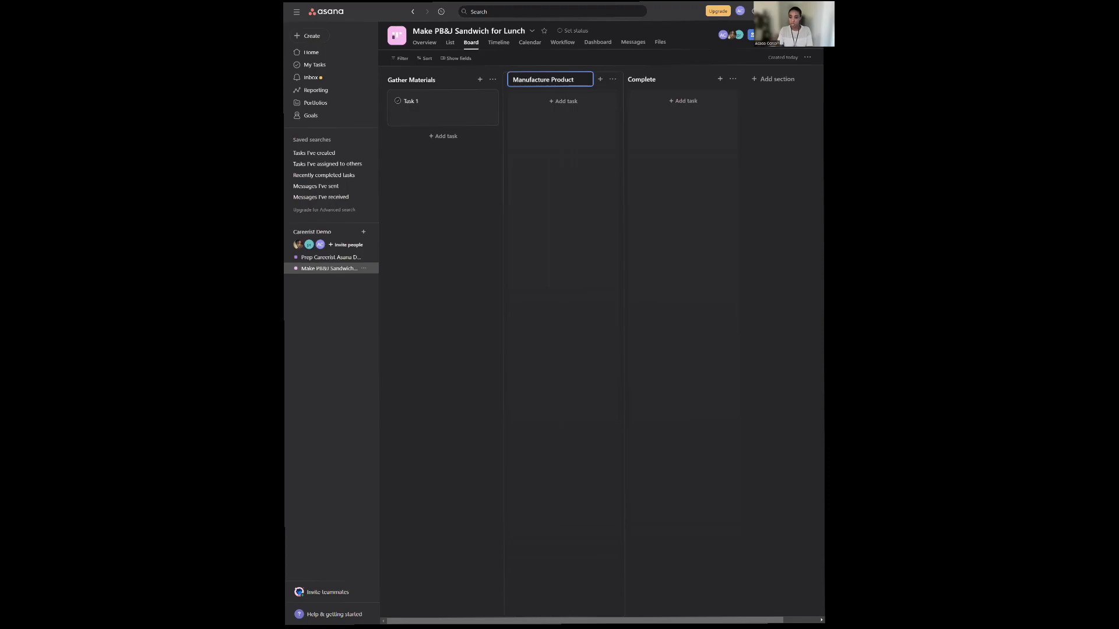
pyautogui.press('Return')
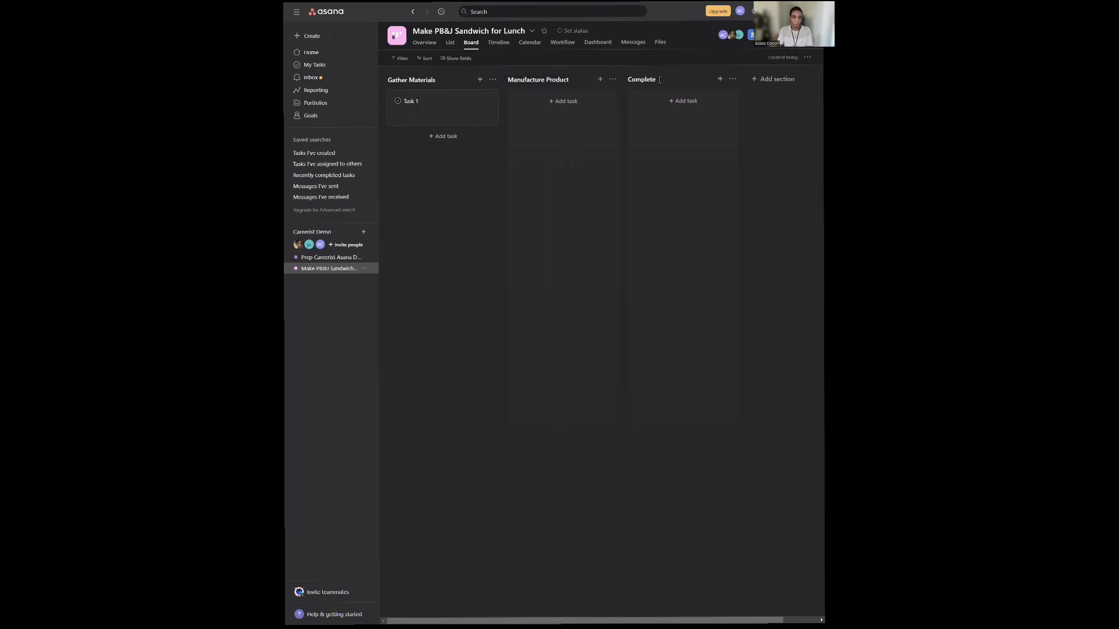
# - Rename Task 1 to "Run to Grocery Store" and assign it to the second person in the assignee suggestions
pyautogui.click(437, 108)
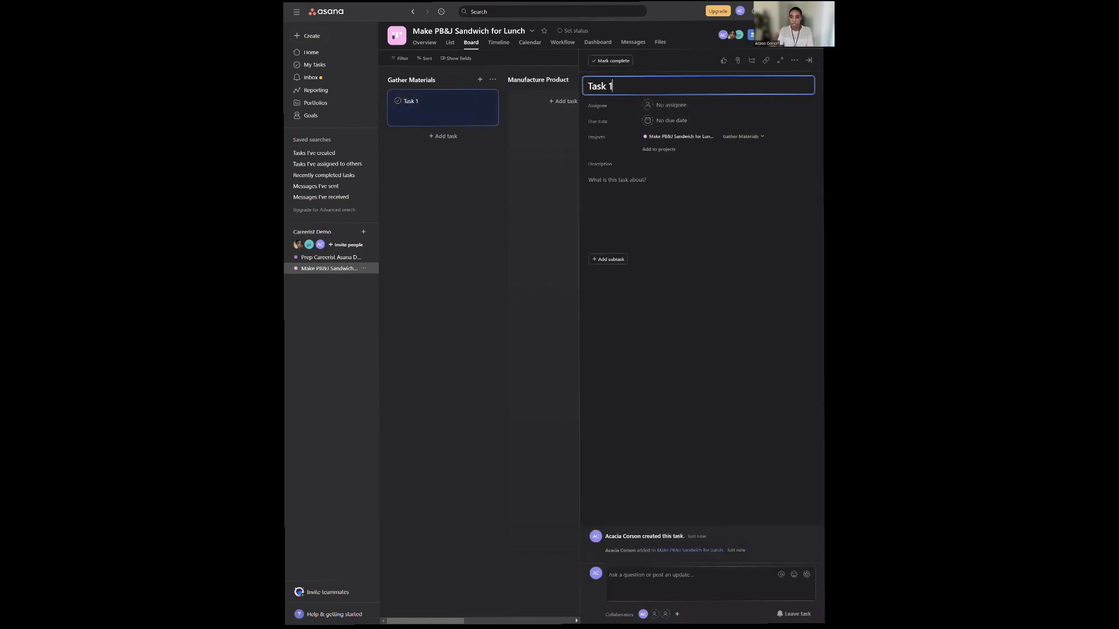
pyautogui.click(677, 114)
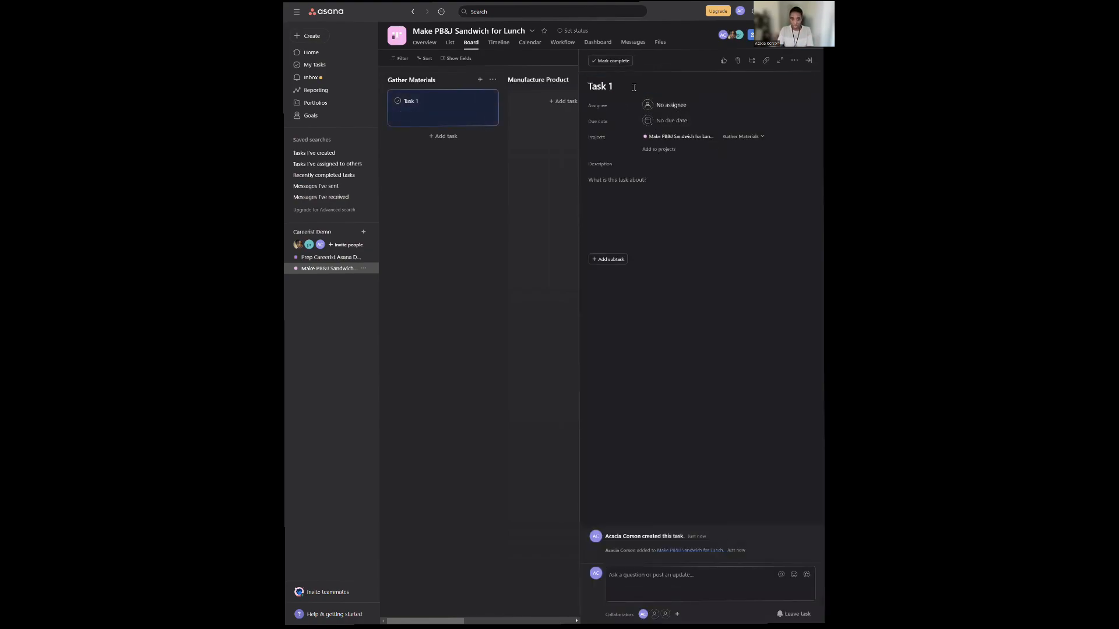
pyautogui.click(654, 108)
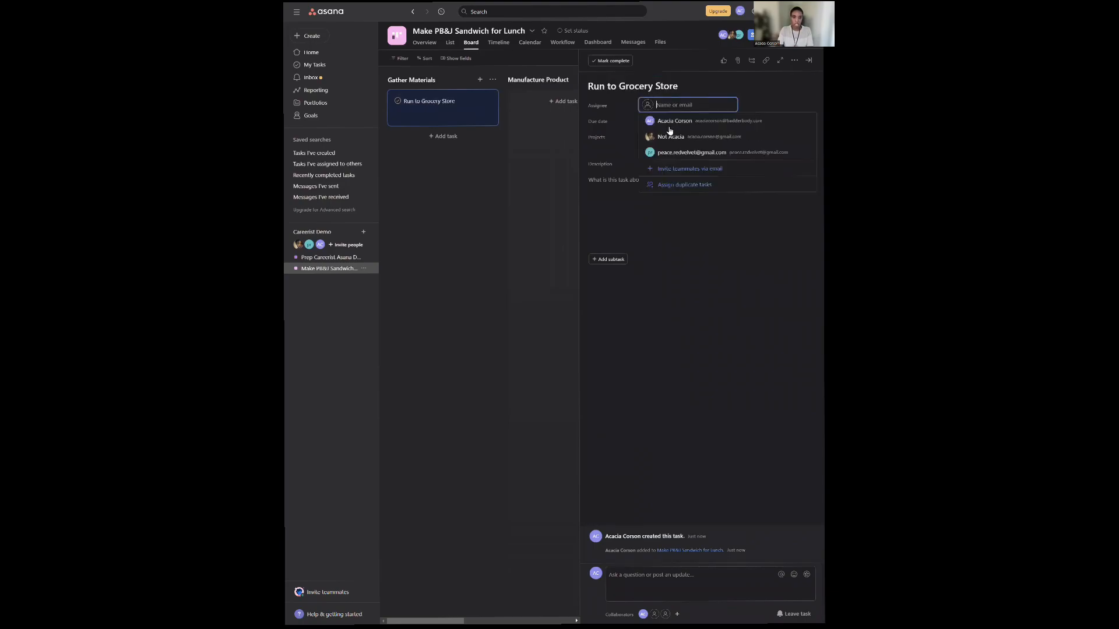
pyautogui.click(670, 136)
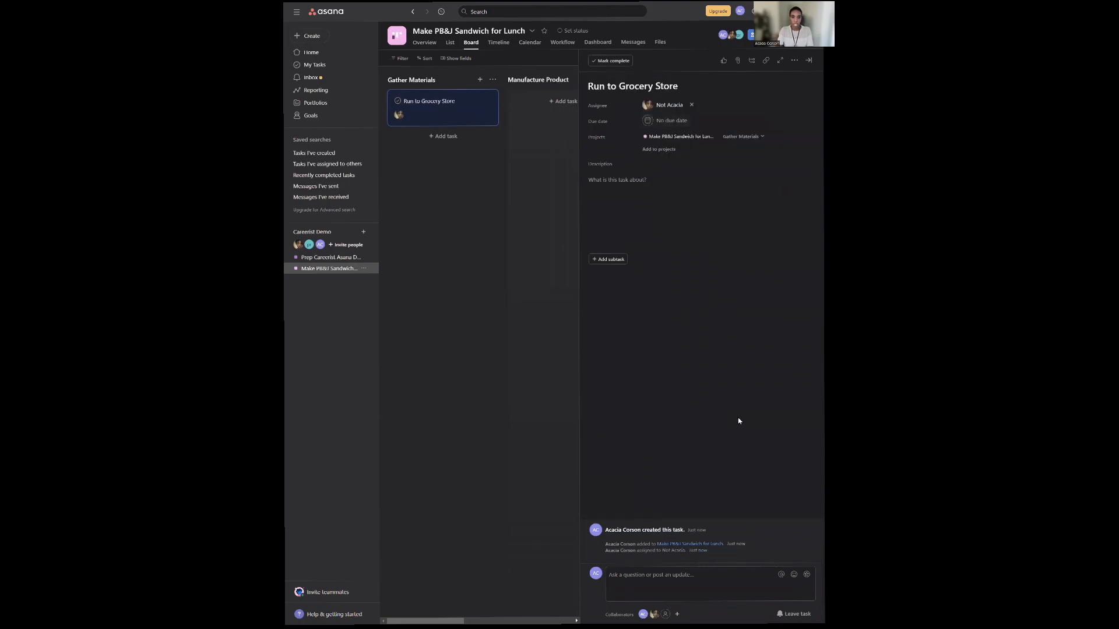
# - Draft a comment asking the assignee to select honey wheat bread if available, and add subtasks "Peanut Butter", "Apricot Preserves" and "Bread"
pyautogui.click(666, 590)
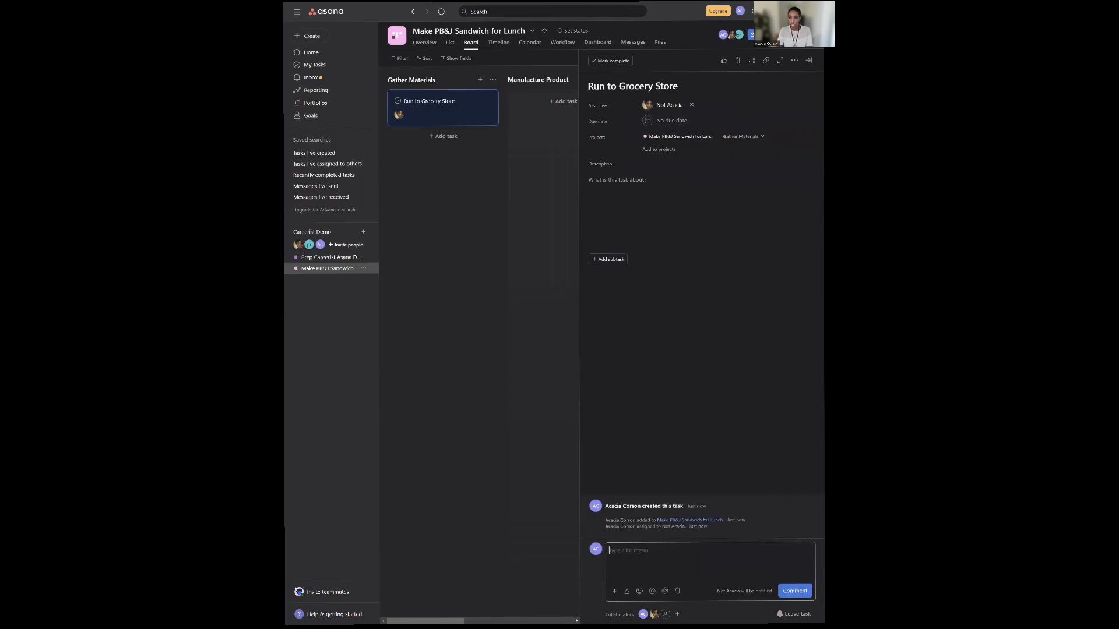
pyautogui.press('Escape')
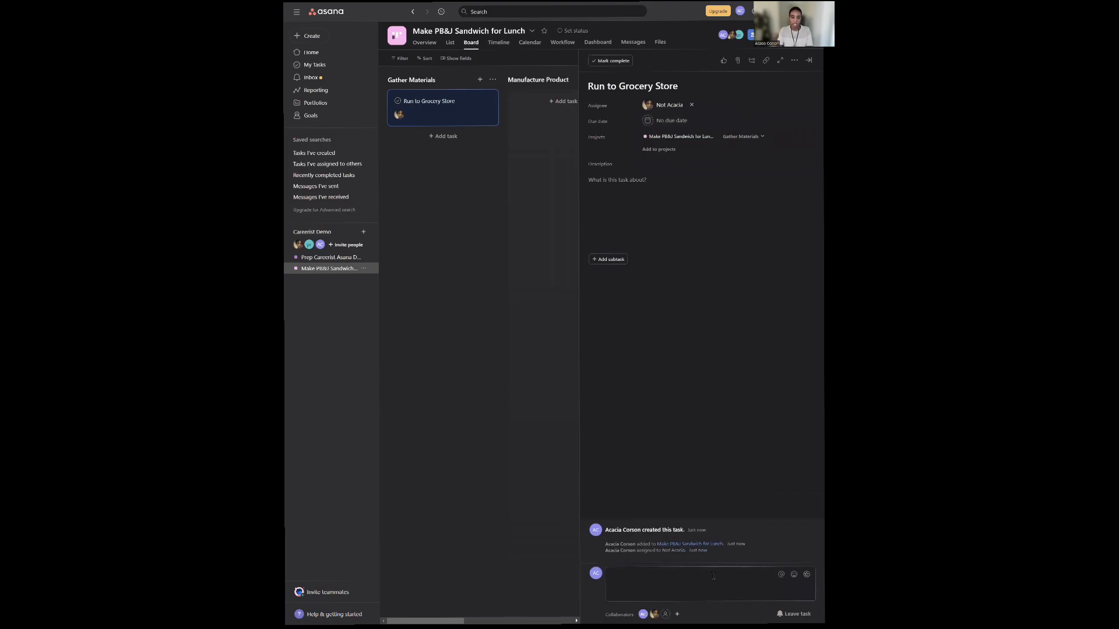
pyautogui.click(608, 259)
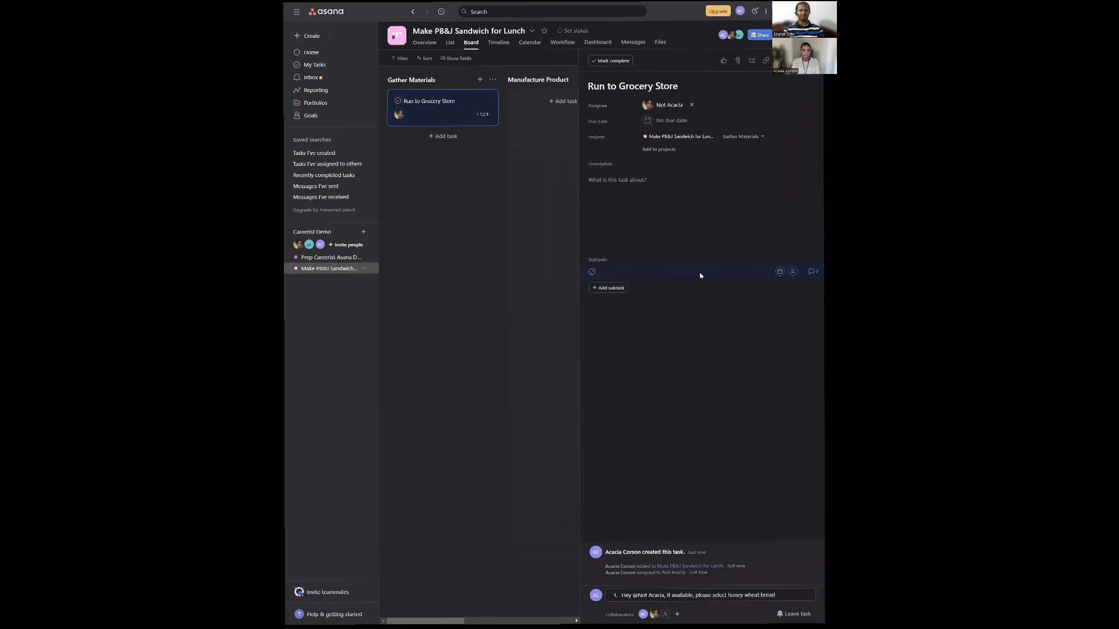
pyautogui.write('Peanut Butter')
pyautogui.press('Return')
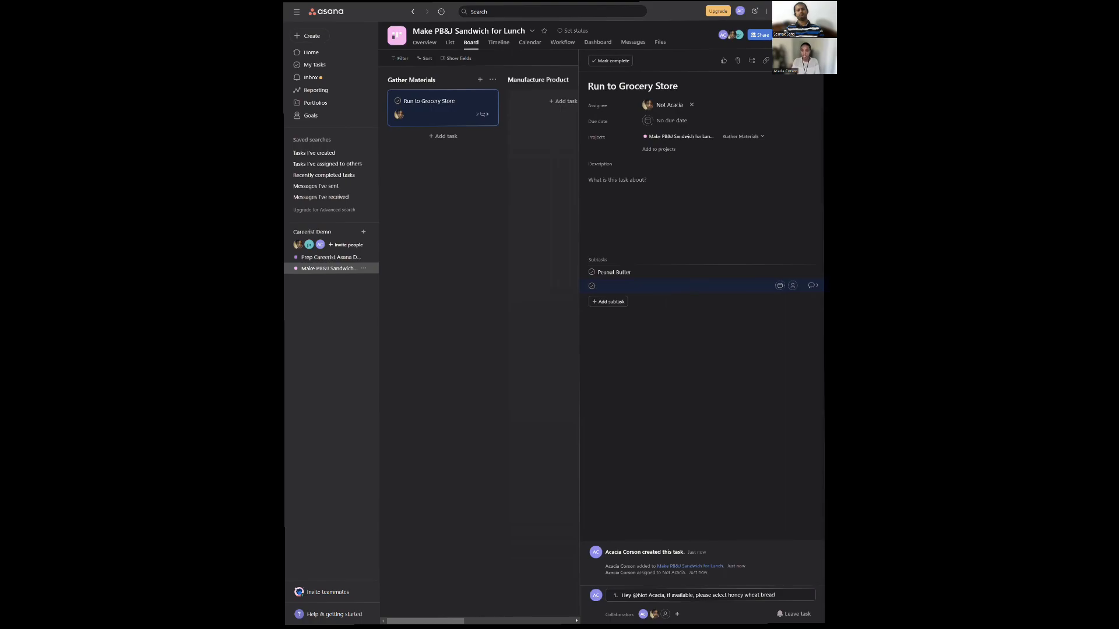
pyautogui.write('Apricot Preserves')
pyautogui.click(617, 303)
pyautogui.write('Bread')
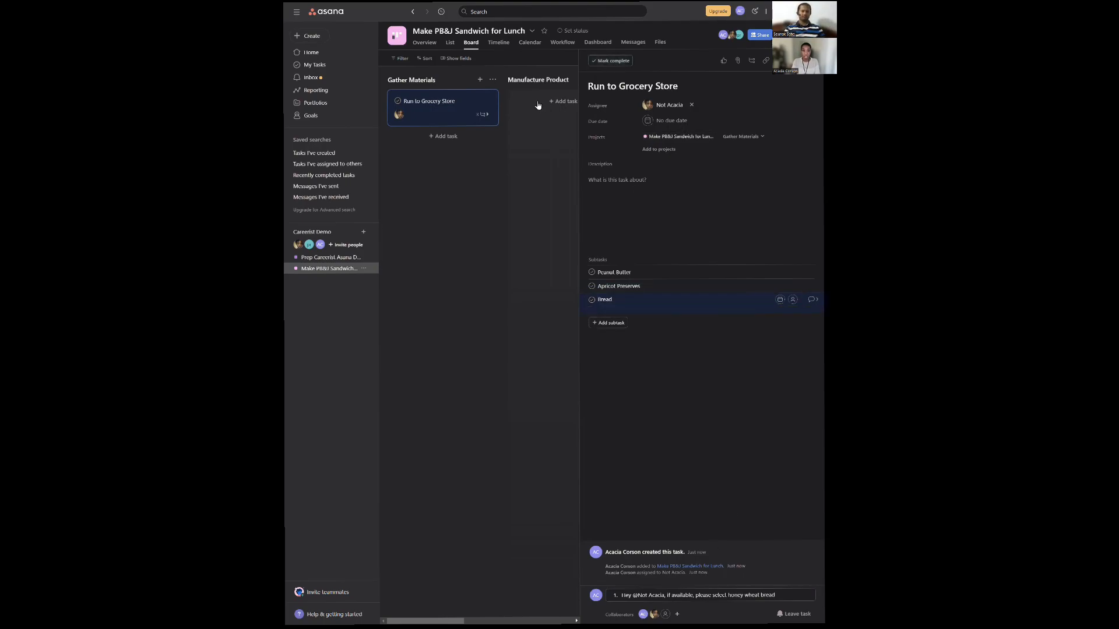
# - Add a task named "Make Sandwich" to the Manufacture Product section
pyautogui.click(562, 101)
pyautogui.click(626, 87)
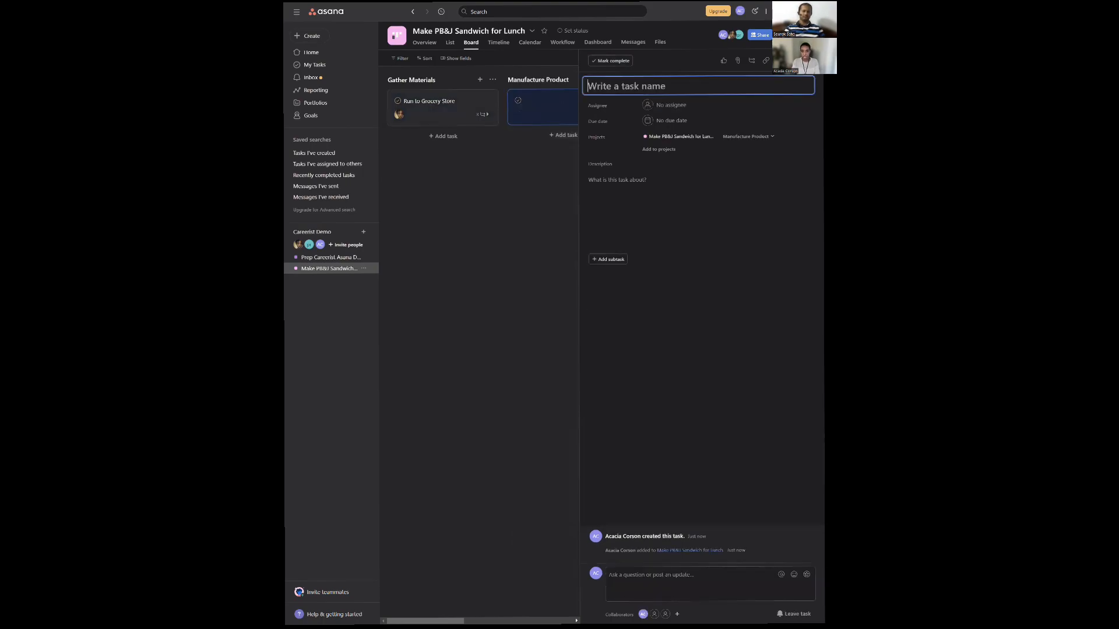
pyautogui.click(588, 110)
pyautogui.click(680, 85)
pyautogui.write('Make Sandwich')
# - Assign the Make Sandwich task to the third suggested teammate and set its due date to tomorrow
pyautogui.press('Tab')
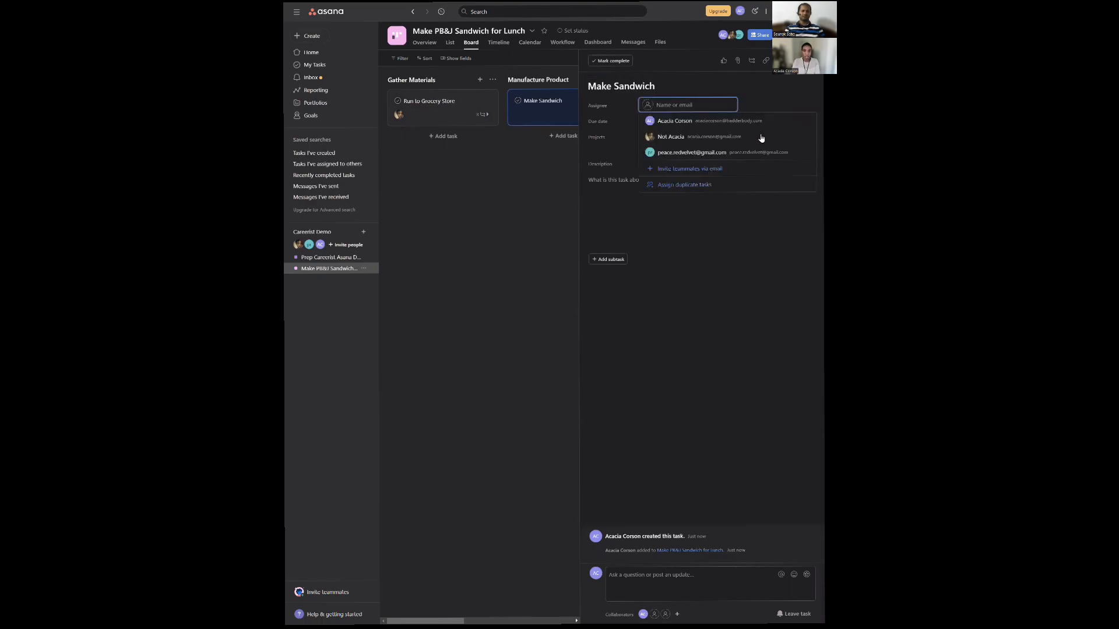
pyautogui.click(699, 152)
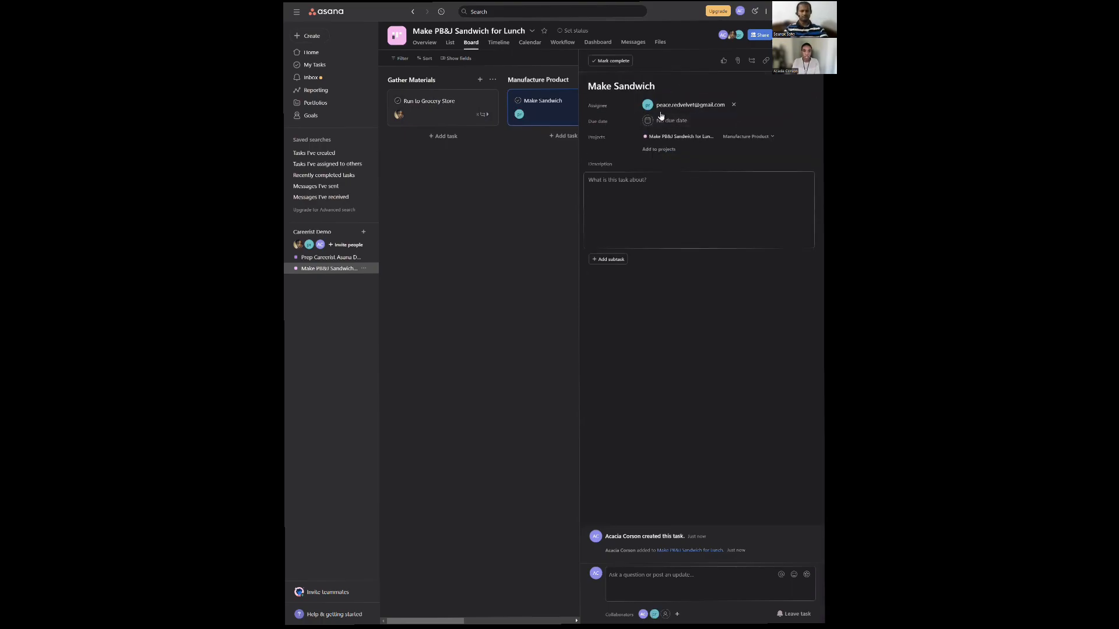
pyautogui.click(663, 120)
pyautogui.click(706, 197)
pyautogui.click(701, 330)
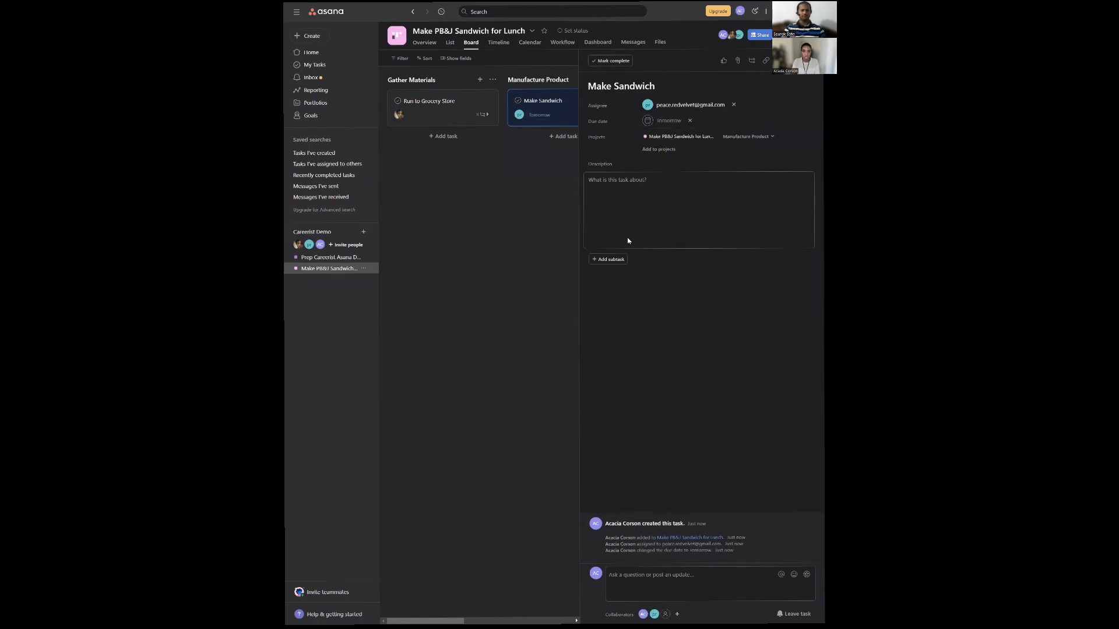
# - Enter the description "Please make my sandwich using slices that aren't the ends with more jelly than peanut butter, cut into triangles, and place in the fridge"
pyautogui.click(651, 187)
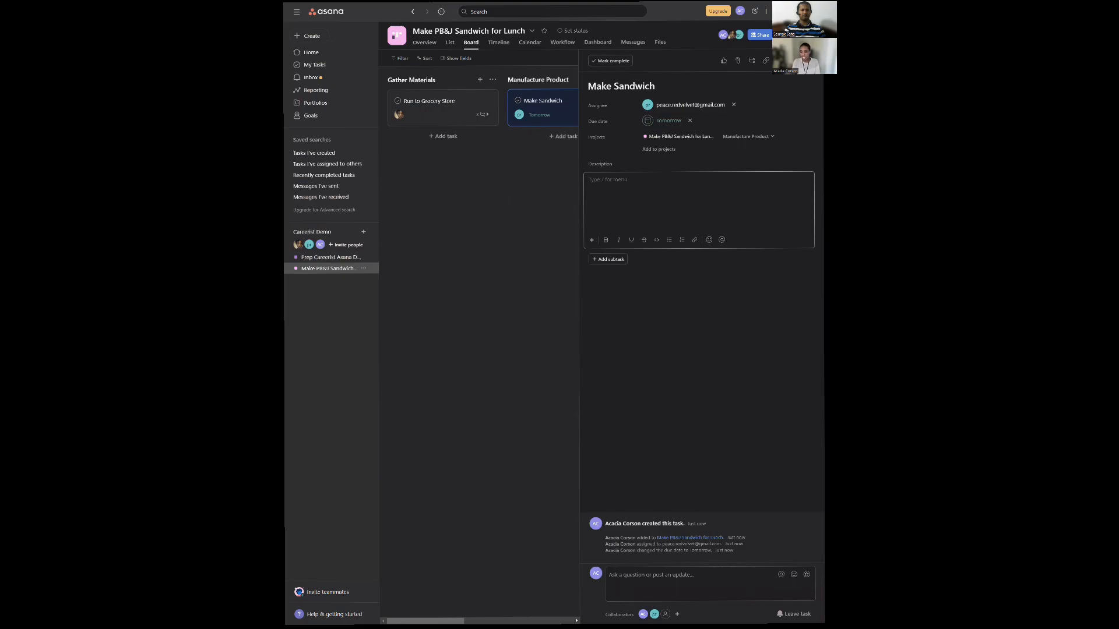
pyautogui.press('Escape')
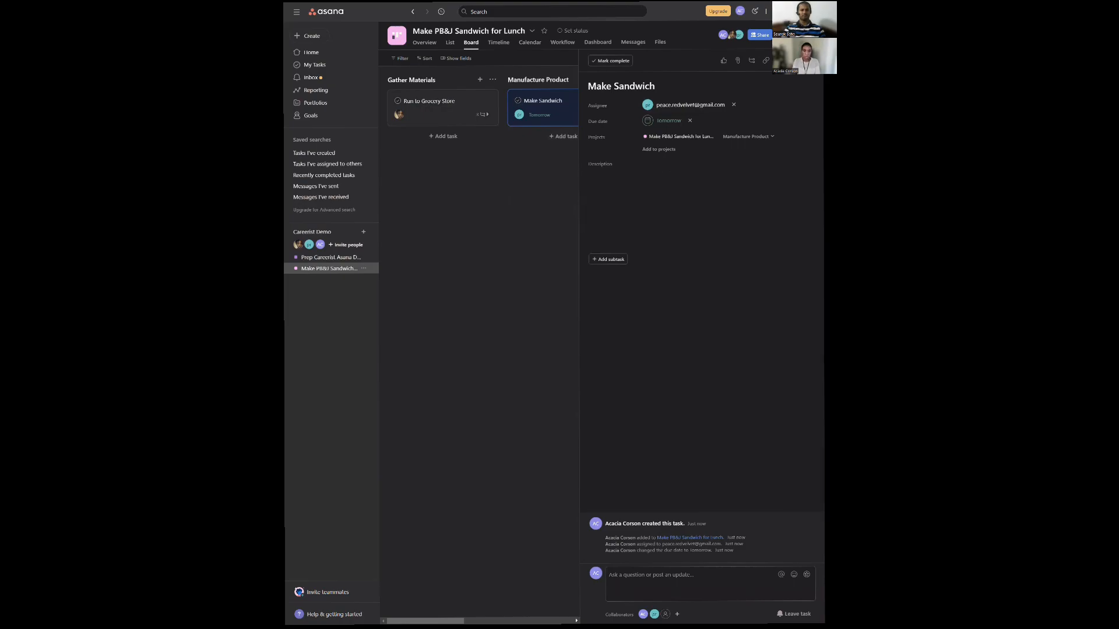
pyautogui.click(682, 179)
pyautogui.write("Please make my sandwich using slices that aren't the ends with more jelly than peanut butter, cut into triangles, and place in the fridge")
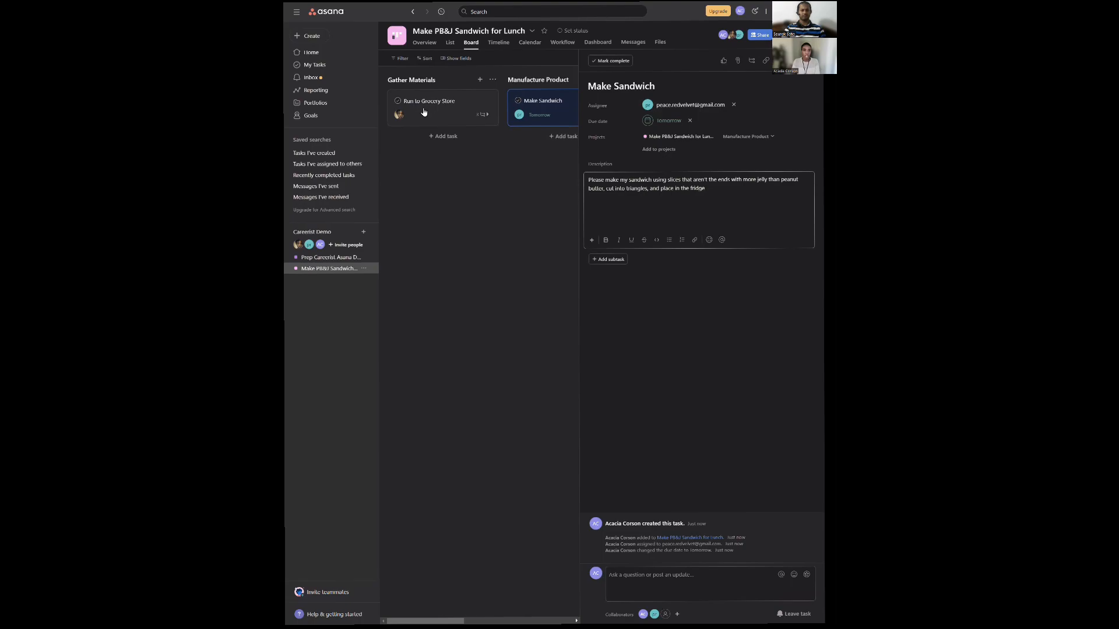
# - Close the task details and mark the Make Sandwich task complete on the board
pyautogui.click(560, 274)
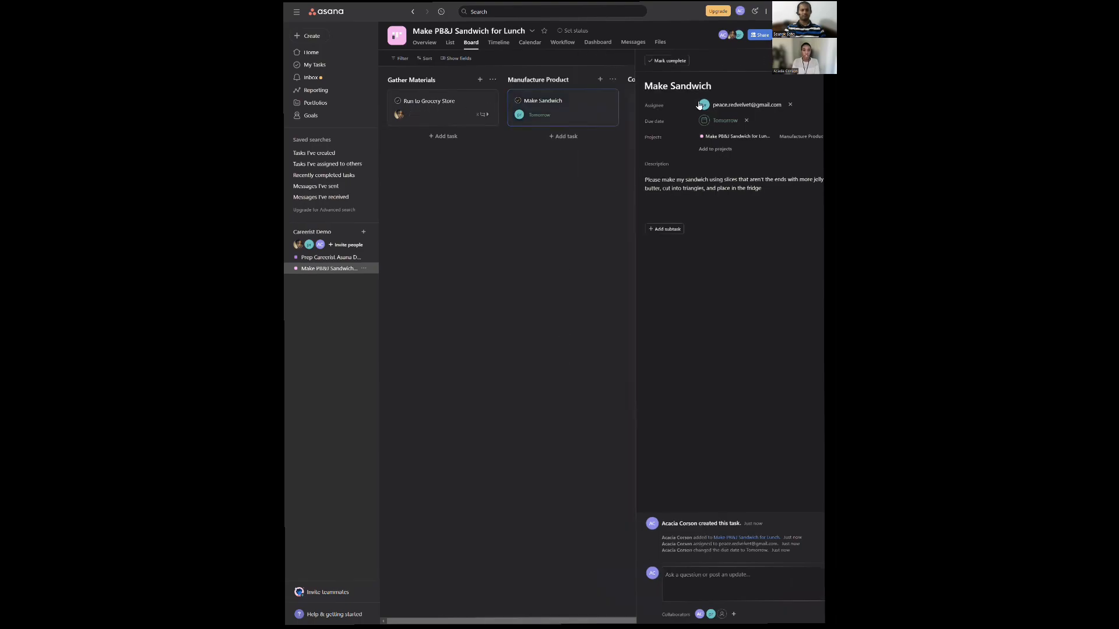
pyautogui.click(518, 101)
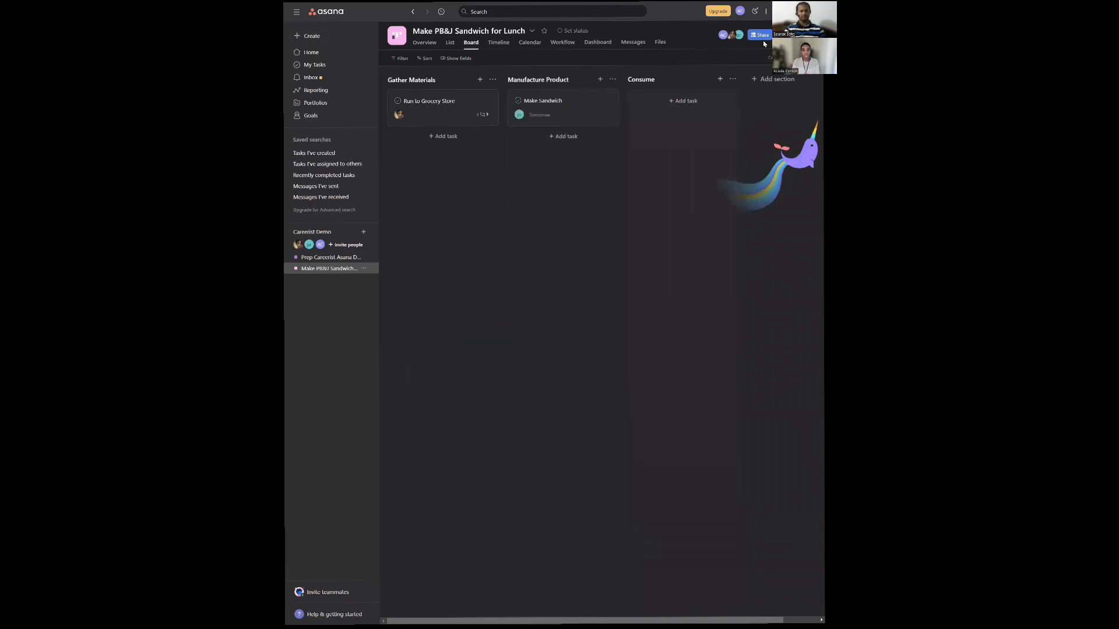
# - Add a task named "ENjoy" to the Consume section
pyautogui.click(720, 78)
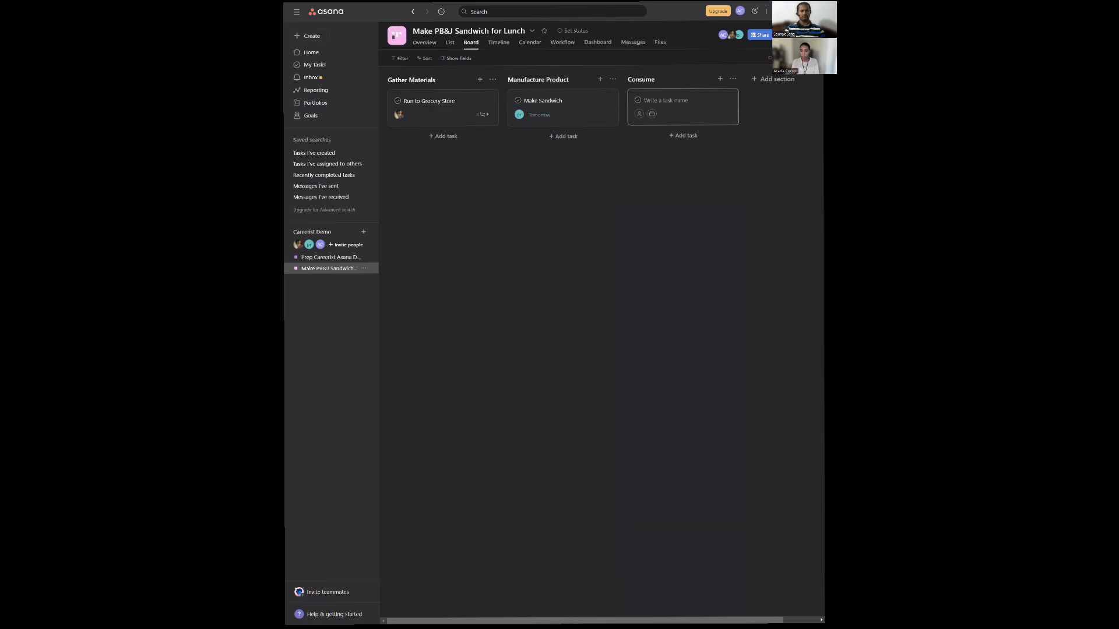
pyautogui.press('Return')
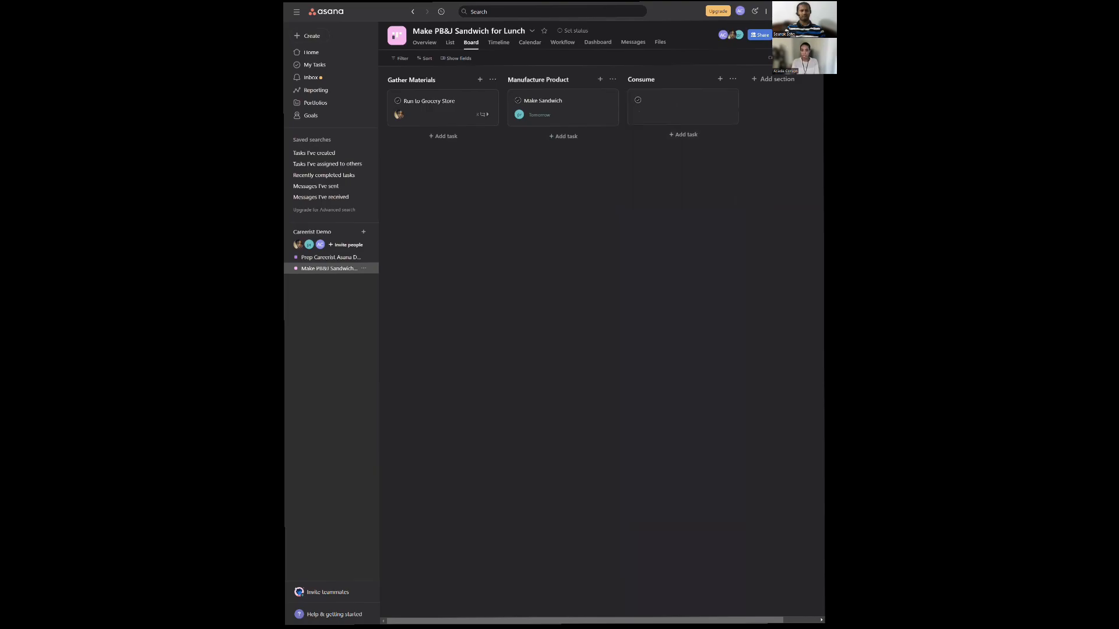
pyautogui.click(666, 107)
pyautogui.write('ENjoy')
# - Assign the ENjoy task to the first suggested teammate and mark it complete
pyautogui.click(657, 108)
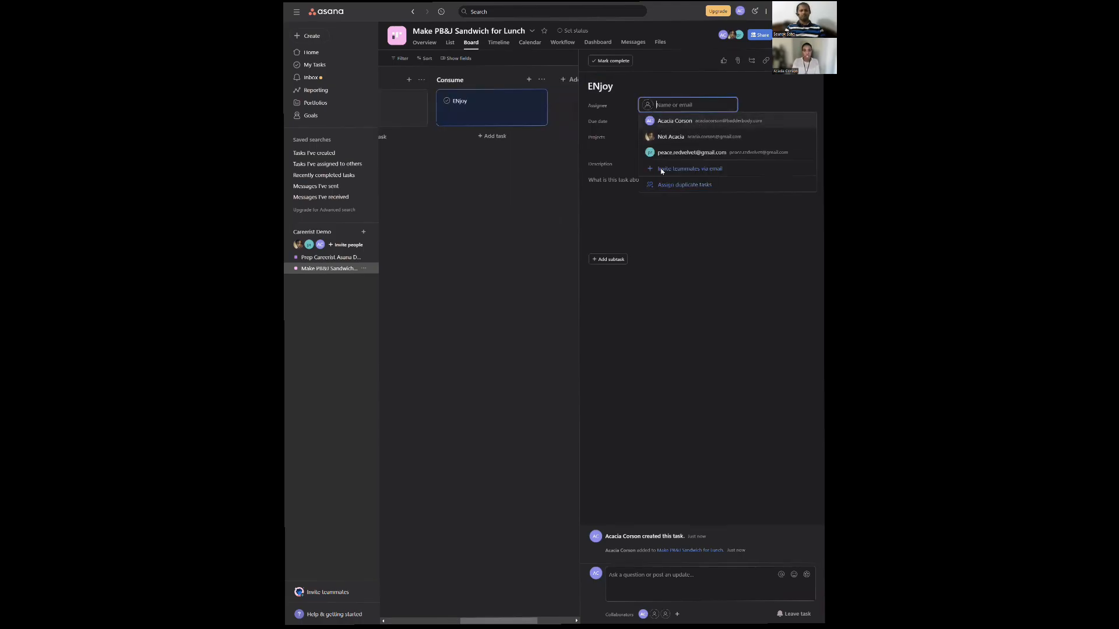
pyautogui.click(703, 124)
pyautogui.click(610, 61)
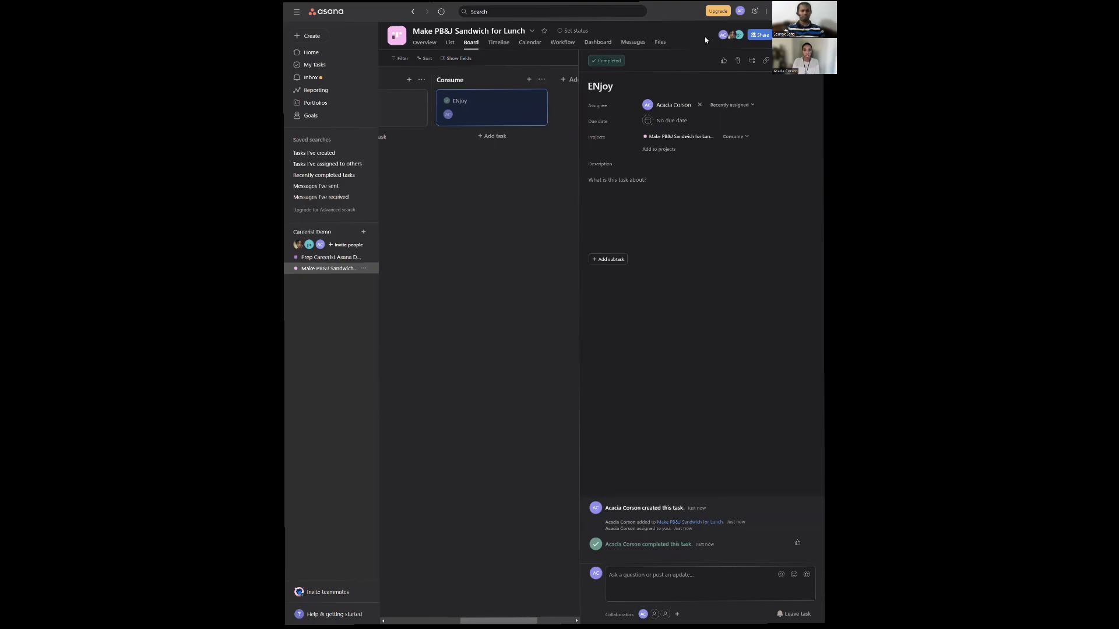
# - Send project members a message titled "The sandwich was delicious" with the text "Thank you all so much for making this sandwich possible. Go team!!"
pyautogui.click(633, 48)
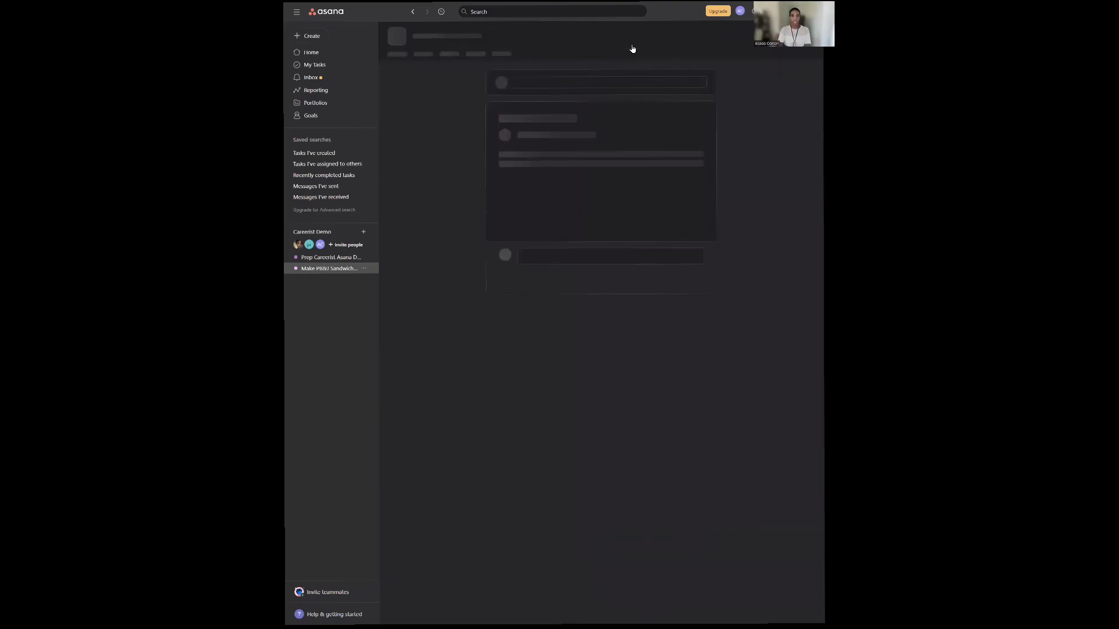
pyautogui.click(604, 74)
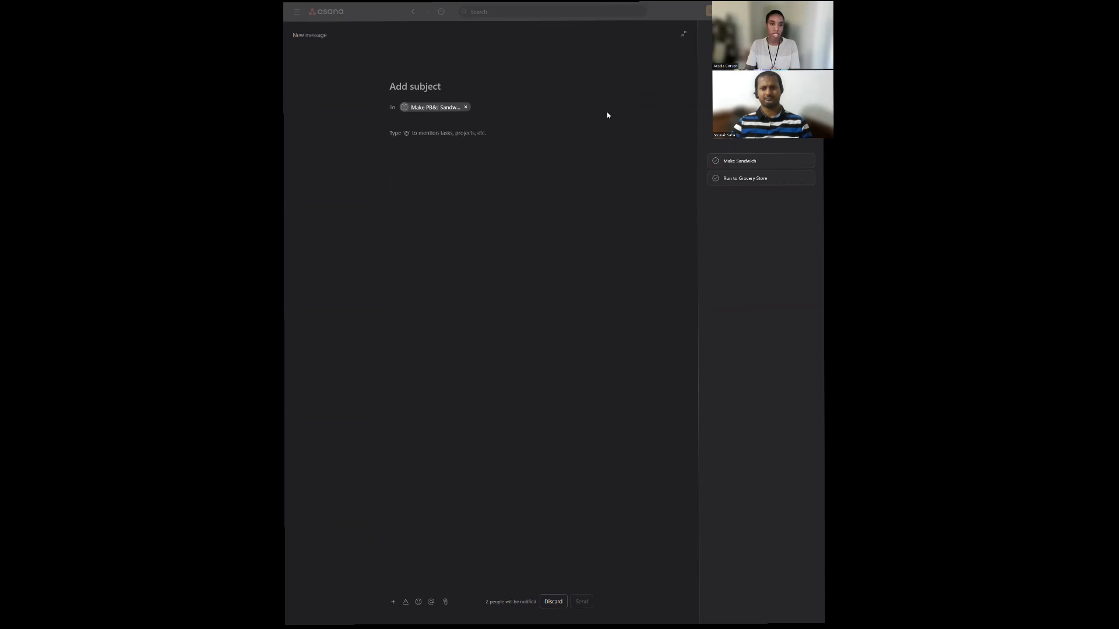
pyautogui.write('The sandwich was delicious')
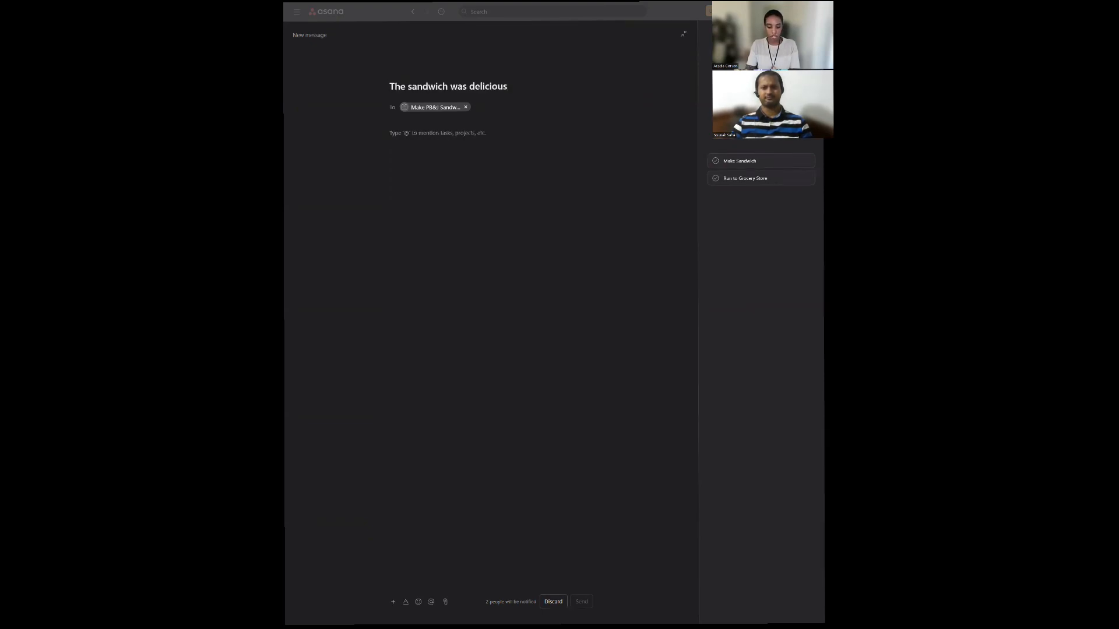
pyautogui.click(474, 142)
pyautogui.write('Thank you all so much for making this sandwich possible. Go team!!')
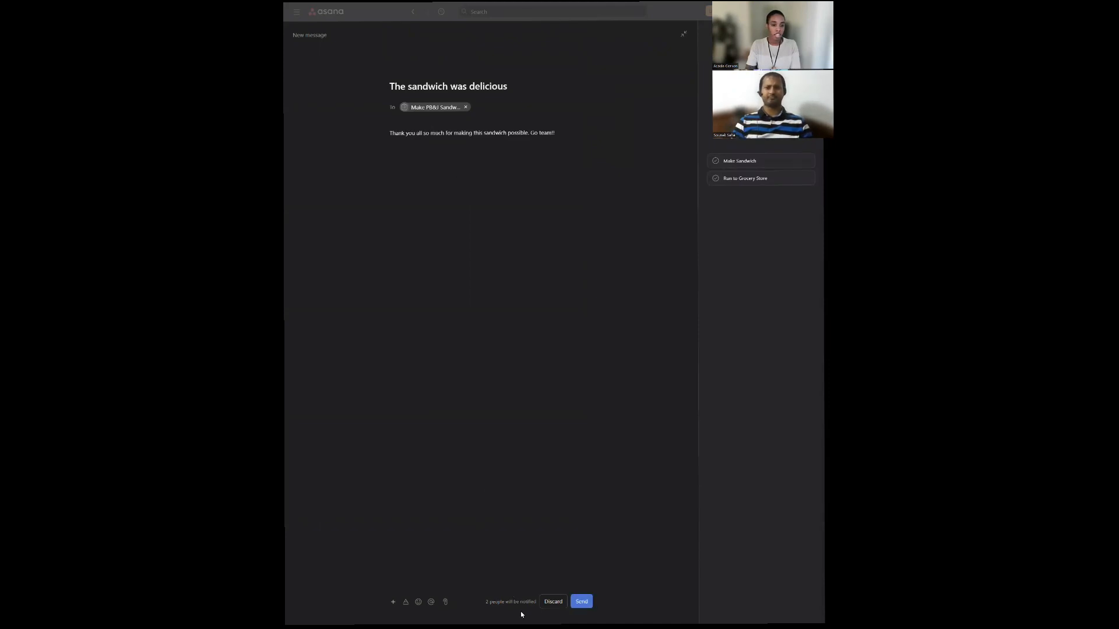
pyautogui.click(582, 602)
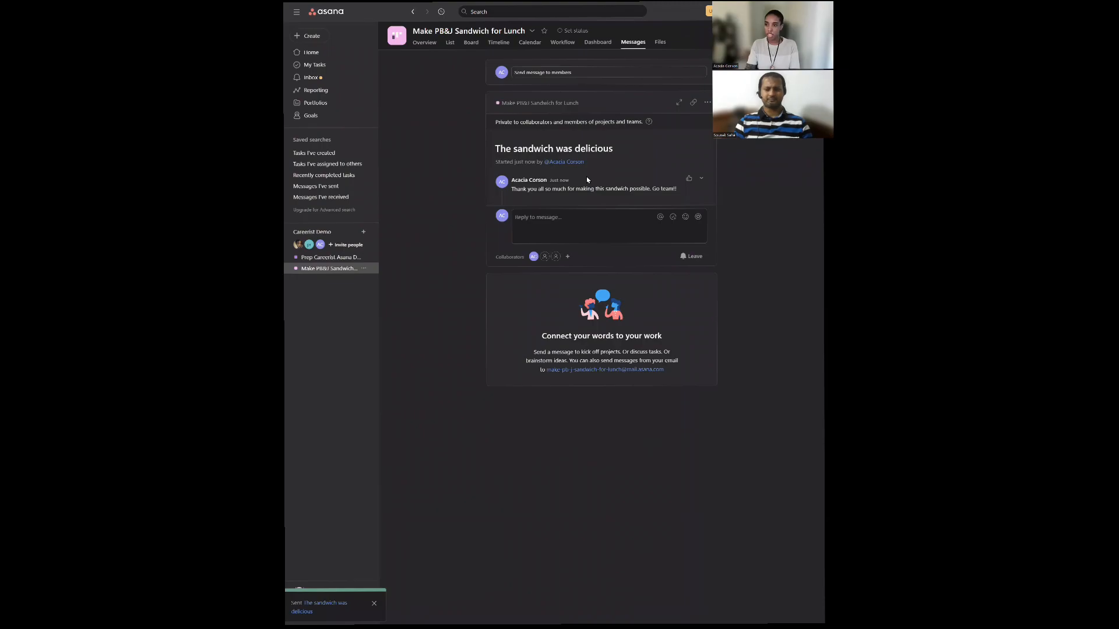